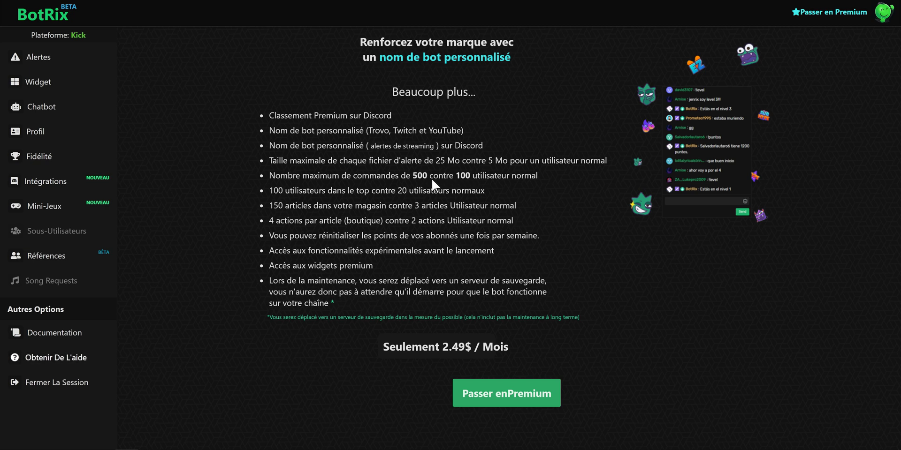
# - Look through the widget gallery and the alert settings for the Kick platform
pyautogui.click(72, 83)
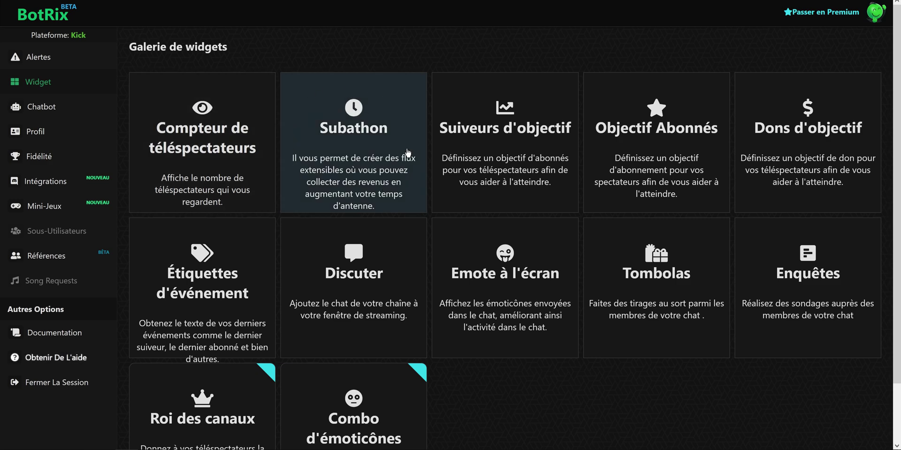
pyautogui.click(42, 56)
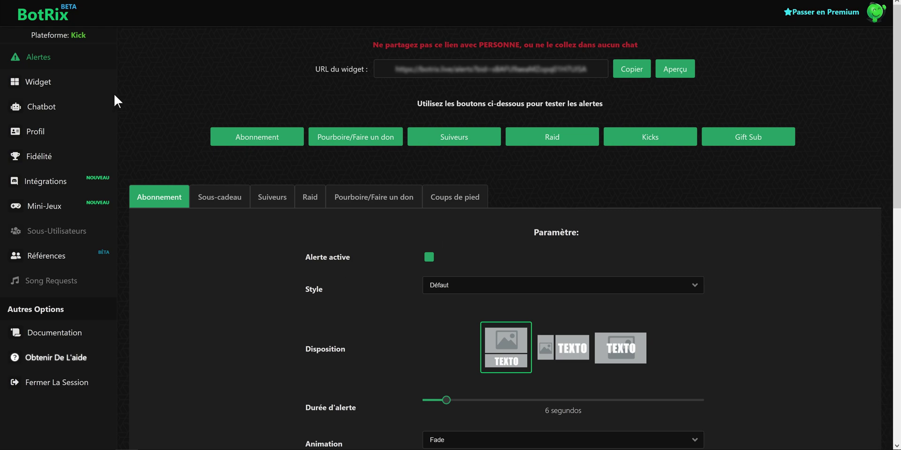
pyautogui.click(70, 82)
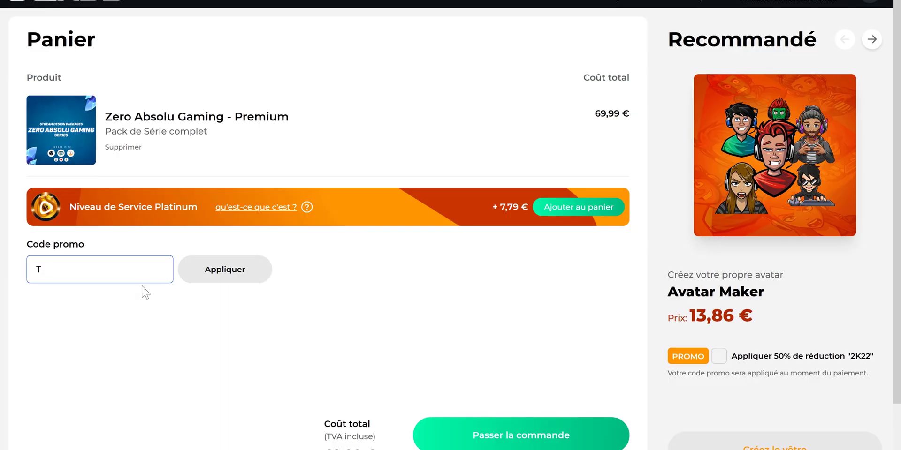
# - Apply the promo code TOMTOM to the Zero Absolu Gaming - Premium pack in the cart and highlight its reduced price
pyautogui.write('OMTOM')
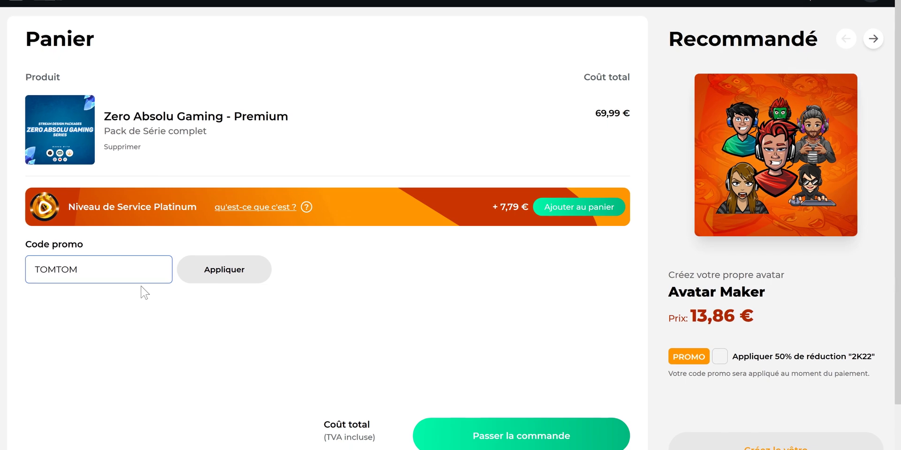
pyautogui.click(231, 271)
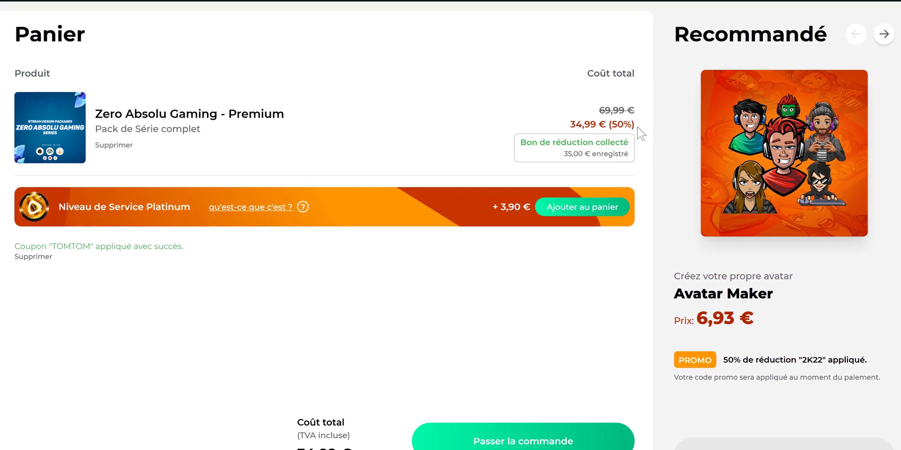
pyautogui.moveTo(636, 125); pyautogui.dragTo(599, 111)
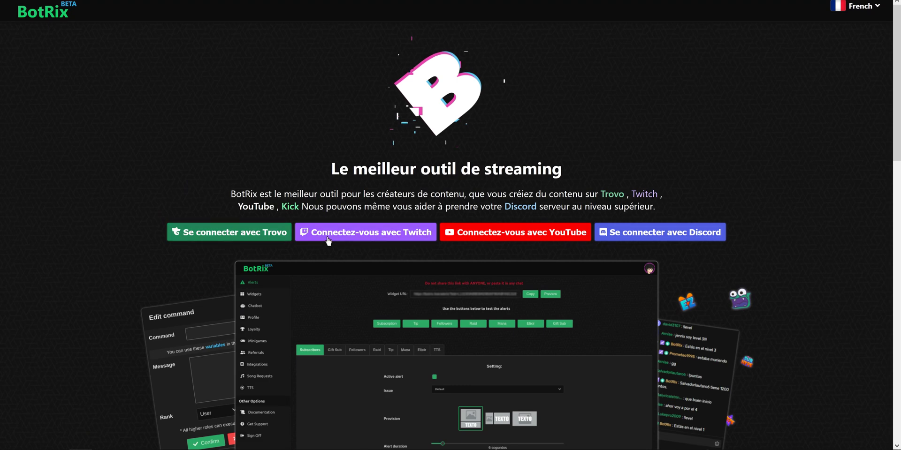
# - Sign in to BotRix with Twitch and submit the Kick account's username for account linking
pyautogui.click(381, 236)
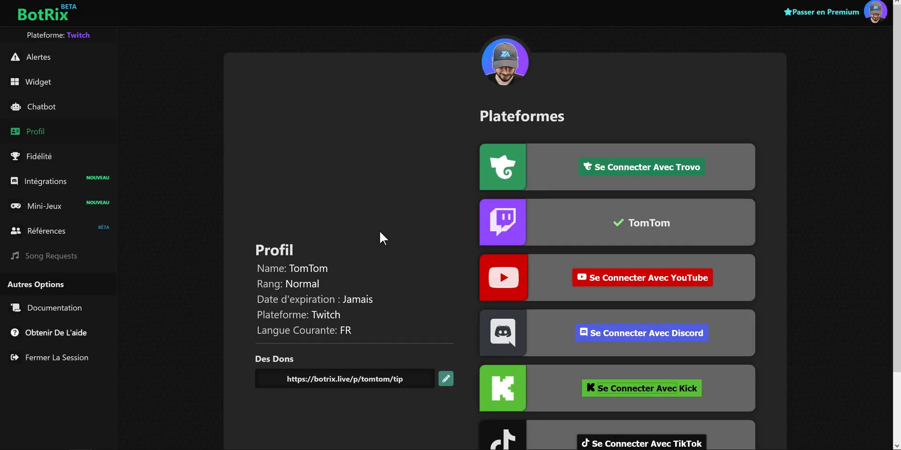
pyautogui.click(641, 388)
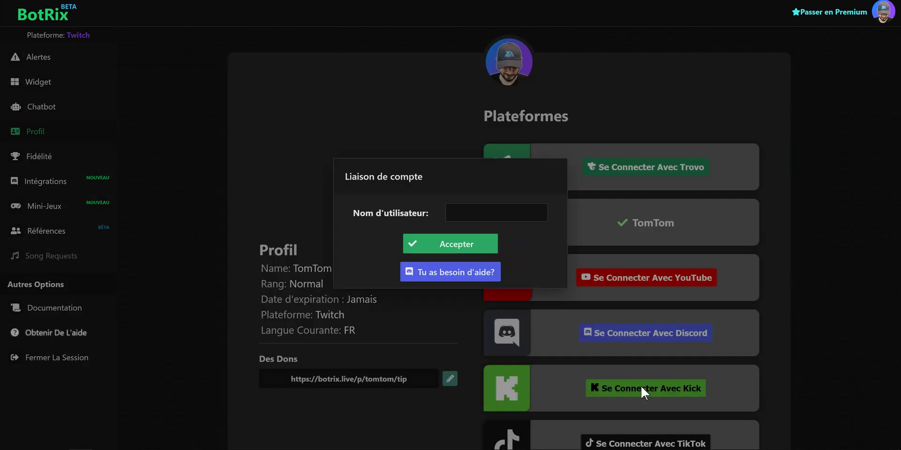
pyautogui.click(491, 214)
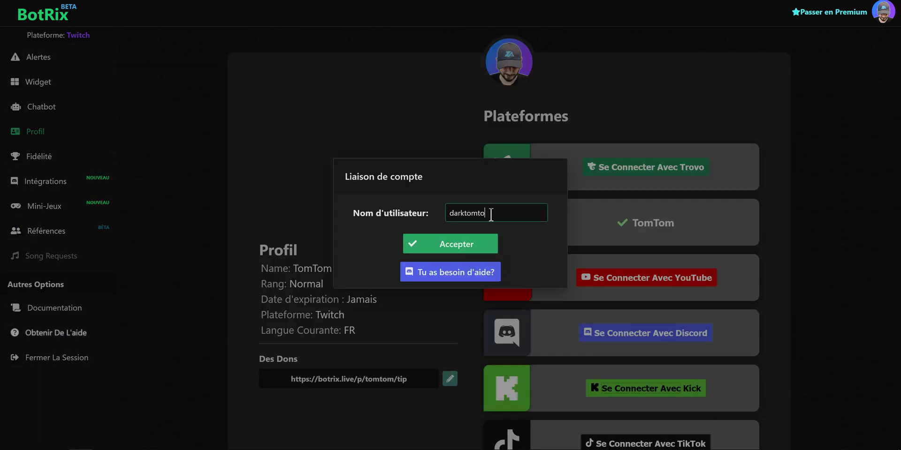
pyautogui.click(466, 245)
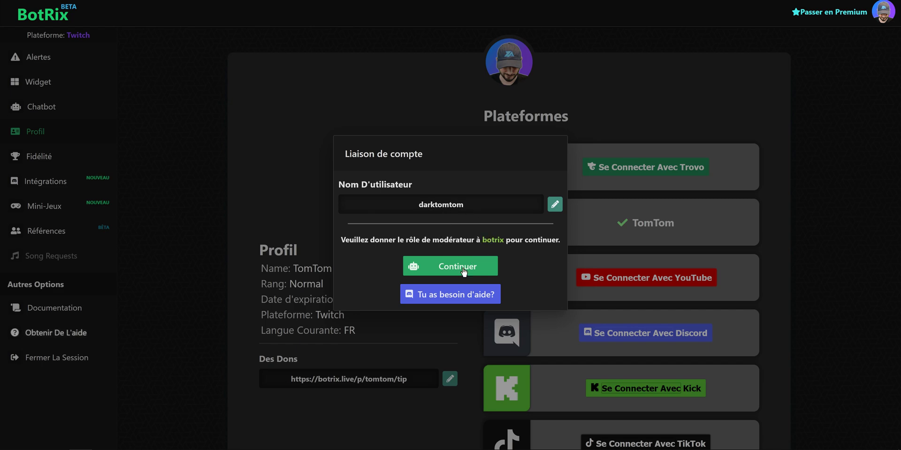
# - Continue to Kick's moderator settings, refuse the cookies and add the verified BotRix account as a channel moderator
pyautogui.click(459, 266)
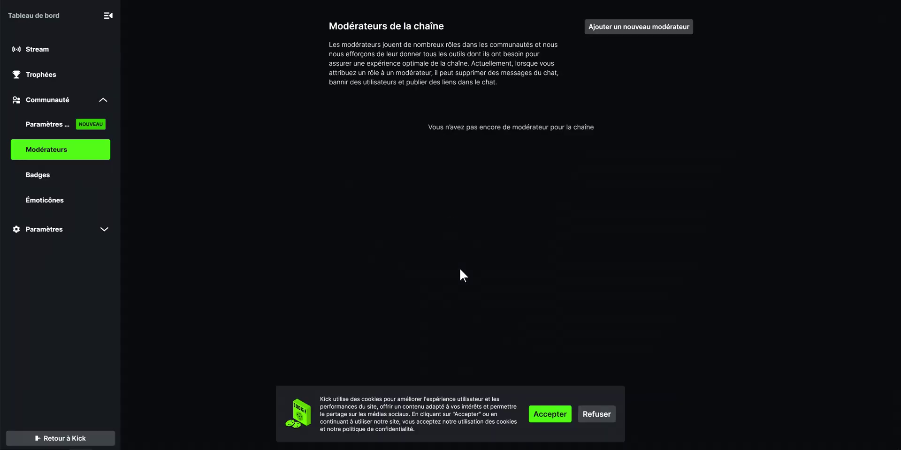
pyautogui.click(588, 414)
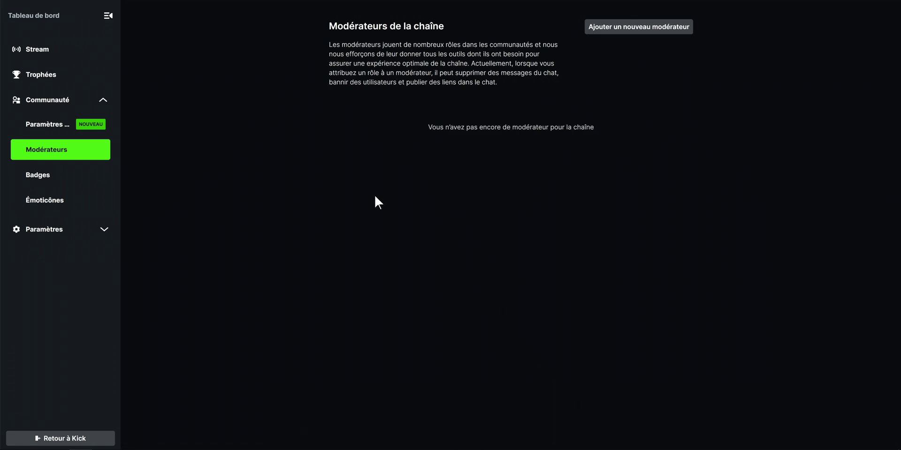
pyautogui.click(603, 27)
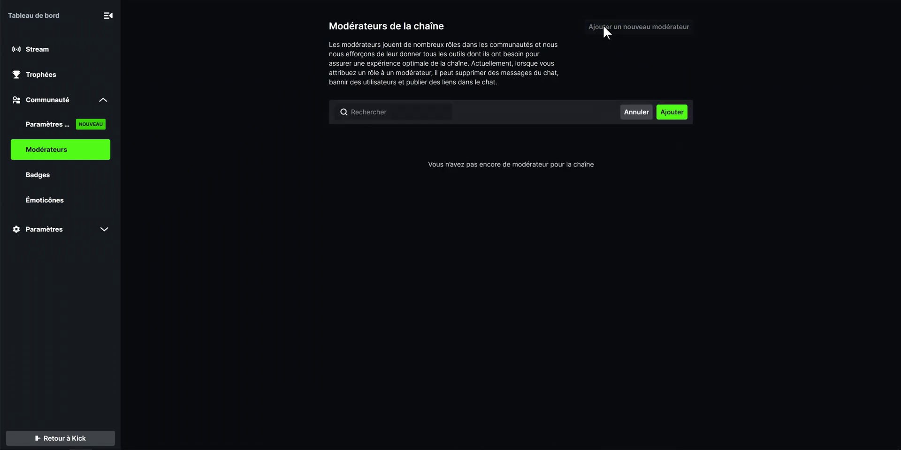
pyautogui.write('botrix')
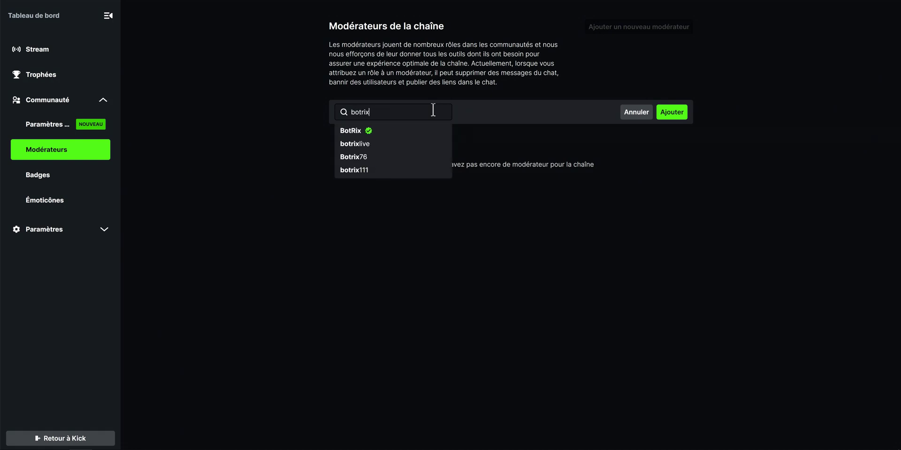
pyautogui.click(355, 134)
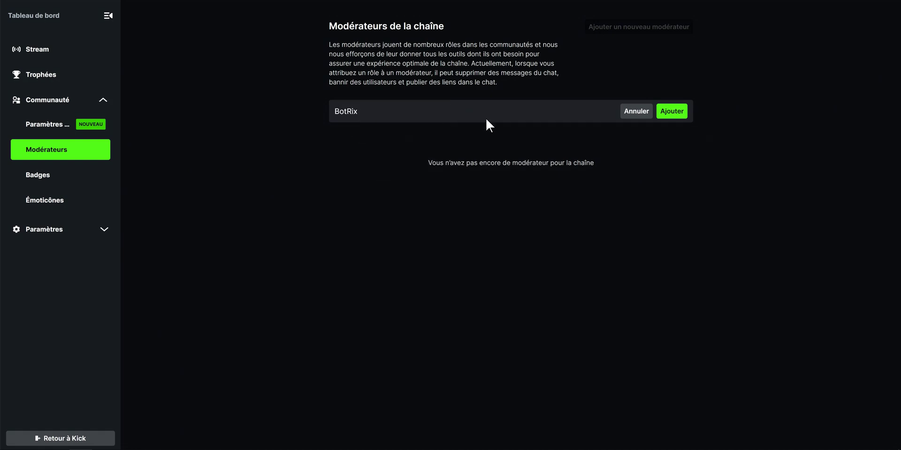
pyautogui.click(670, 112)
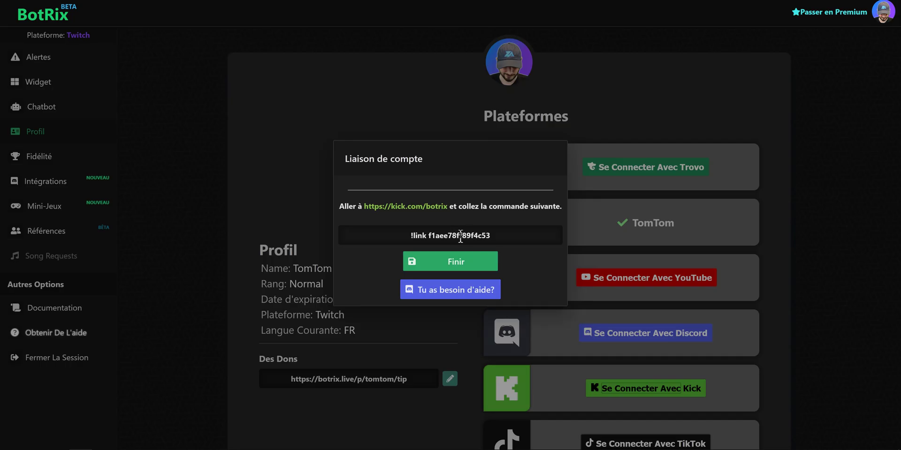
# - Copy the link command with its verification code, send it in BotRix's Kick chat and finish the account linking
pyautogui.tripleClick(426, 235)
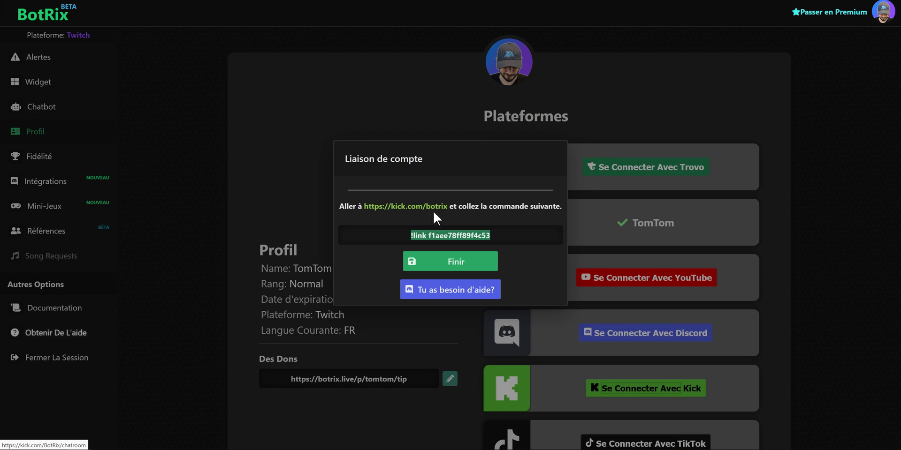
pyautogui.moveTo(490, 235); pyautogui.dragTo(407, 231)
pyautogui.hotkey('ctrl', 'c')
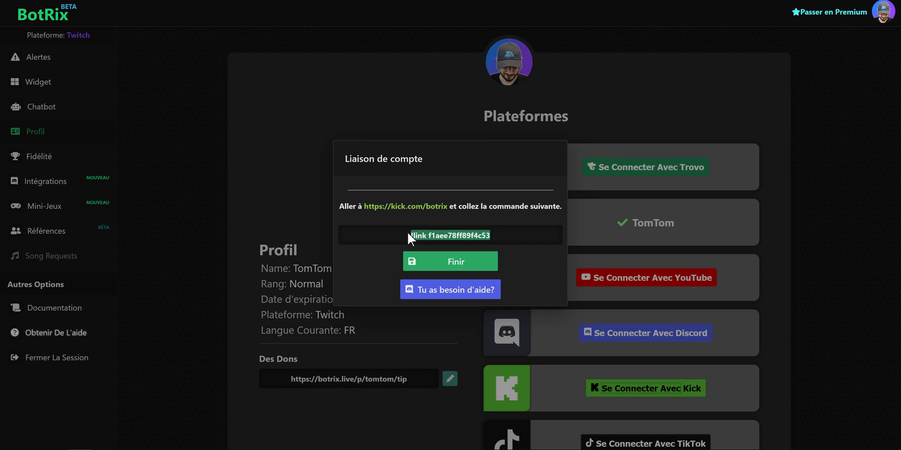
pyautogui.click(418, 211)
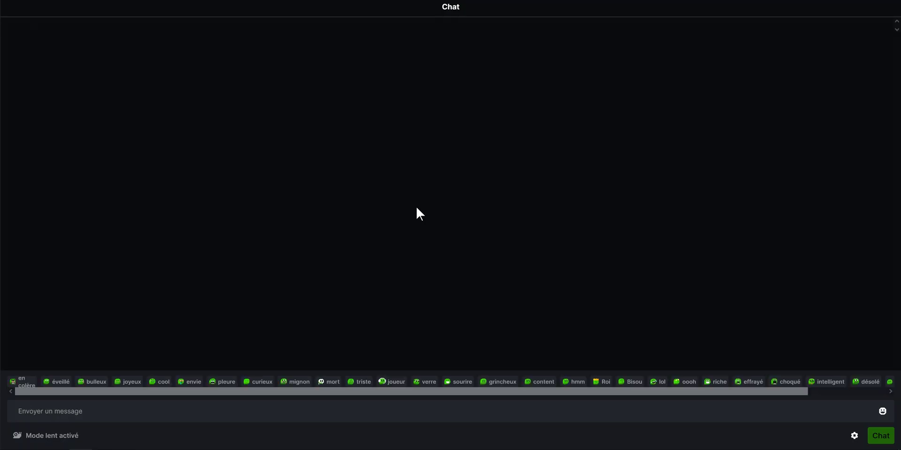
pyautogui.click(62, 412)
pyautogui.hotkey('ctrl', 'v')
pyautogui.press('Return')
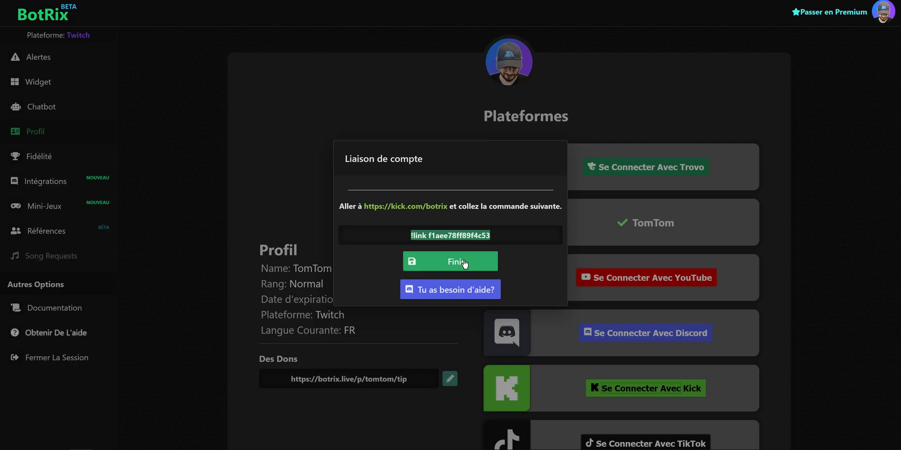
pyautogui.click(464, 263)
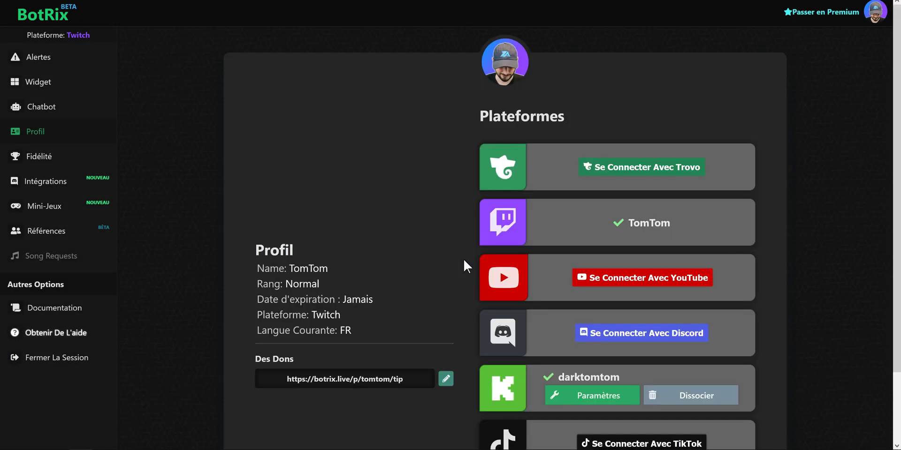
# - Open the linked Kick account's settings and enable the chatbot
pyautogui.click(599, 394)
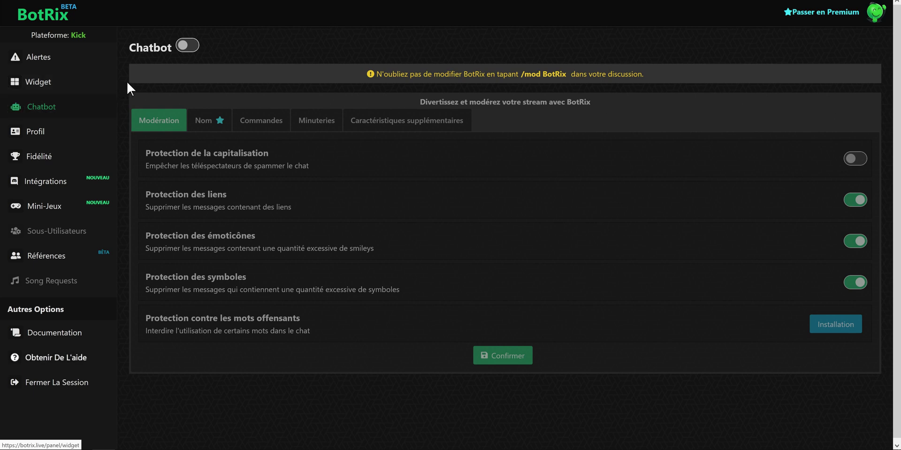
pyautogui.click(186, 47)
pyautogui.click(186, 47)
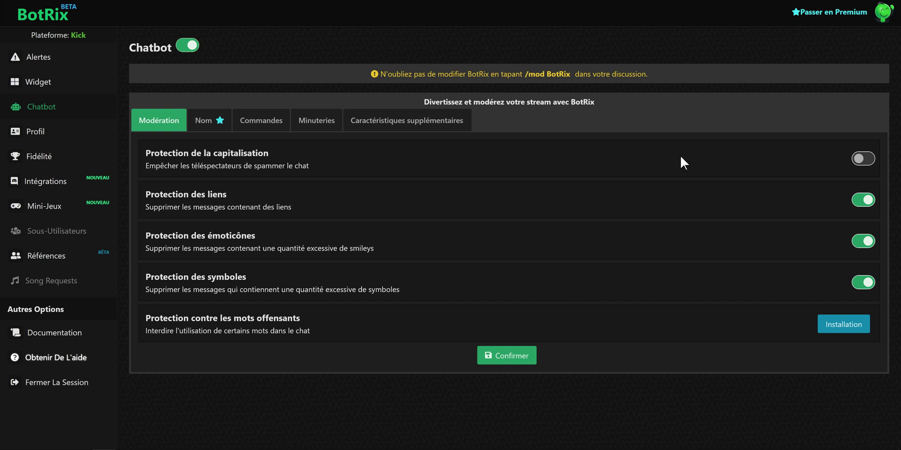
# - Try the capitalisation protection on and off, and disable the emoticon protection in the chatbot moderation
pyautogui.click(863, 162)
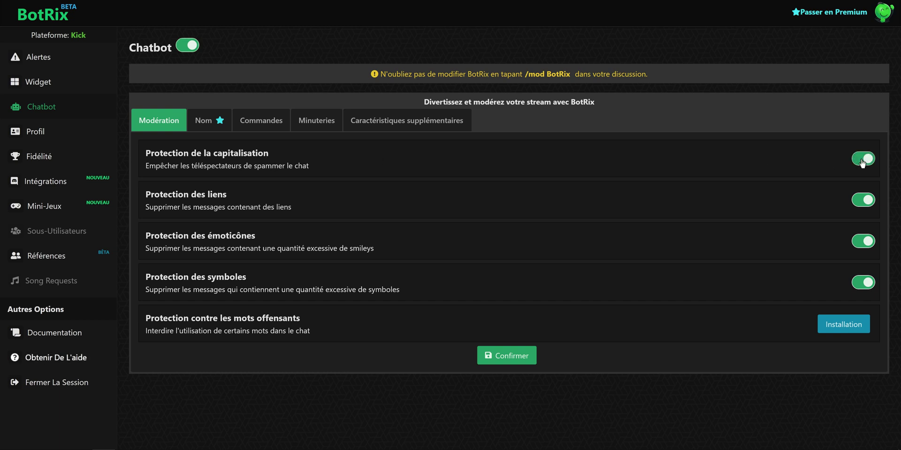
pyautogui.click(862, 162)
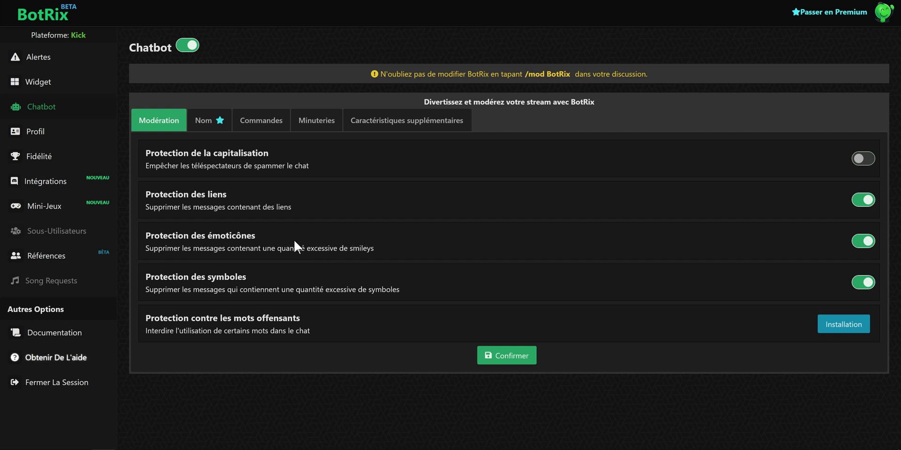
pyautogui.click(853, 240)
# - Add "tep" and "twitch" as banned words in the offensive word protection and save the moderation settings
pyautogui.click(843, 324)
pyautogui.click(380, 255)
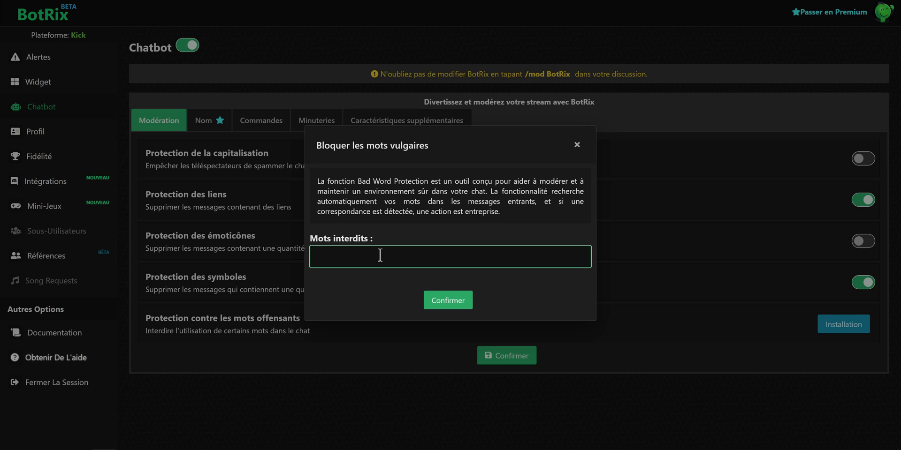
pyautogui.write('tep')
pyautogui.press('Return')
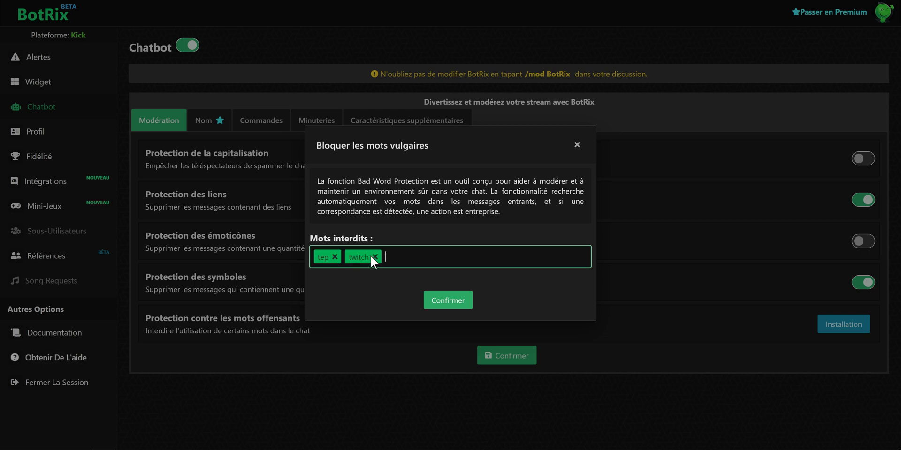
pyautogui.click(447, 301)
pyautogui.click(462, 257)
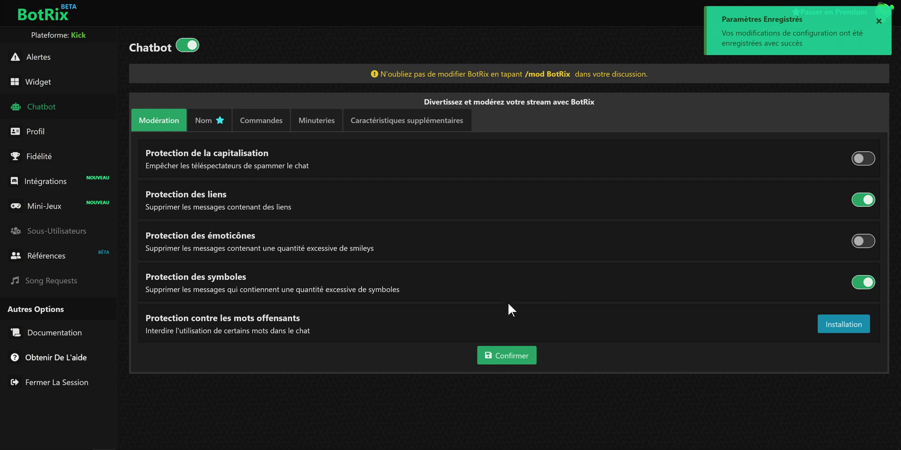
pyautogui.click(511, 357)
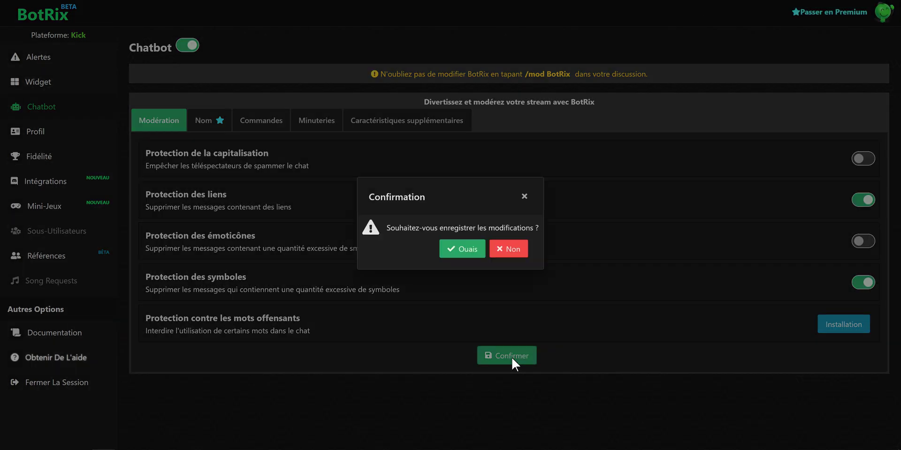
pyautogui.click(464, 249)
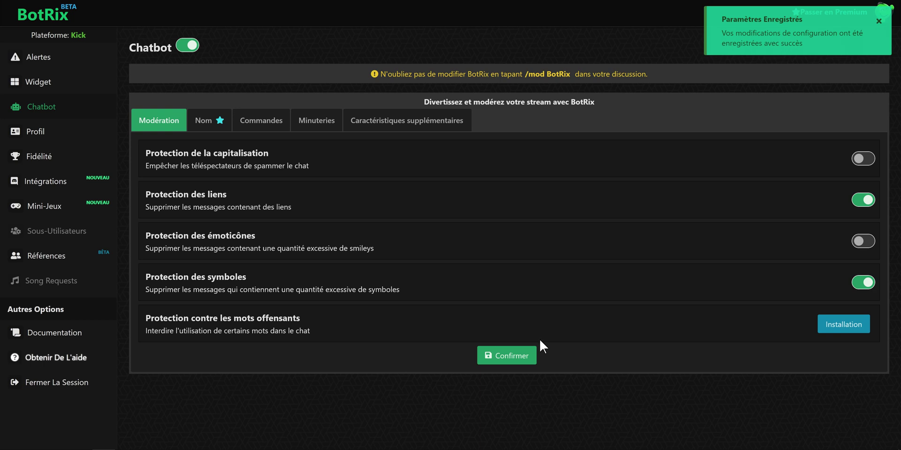
# - Check the bot name option and read the prebuilt commands !followers, !followage and !uptime in the BotRix documentation
pyautogui.click(212, 123)
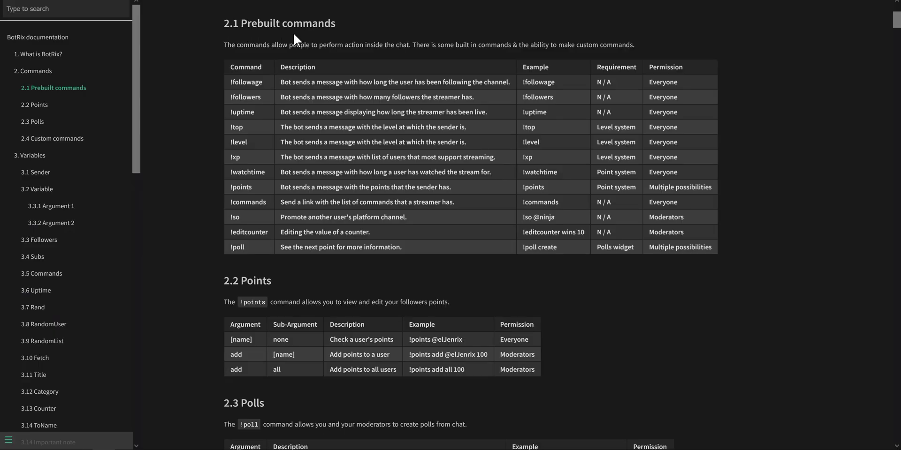
pyautogui.moveTo(226, 100); pyautogui.dragTo(483, 98)
pyautogui.click(485, 95)
pyautogui.moveTo(243, 83); pyautogui.dragTo(506, 83)
pyautogui.moveTo(246, 113); pyautogui.dragTo(487, 113)
pyautogui.click(500, 112)
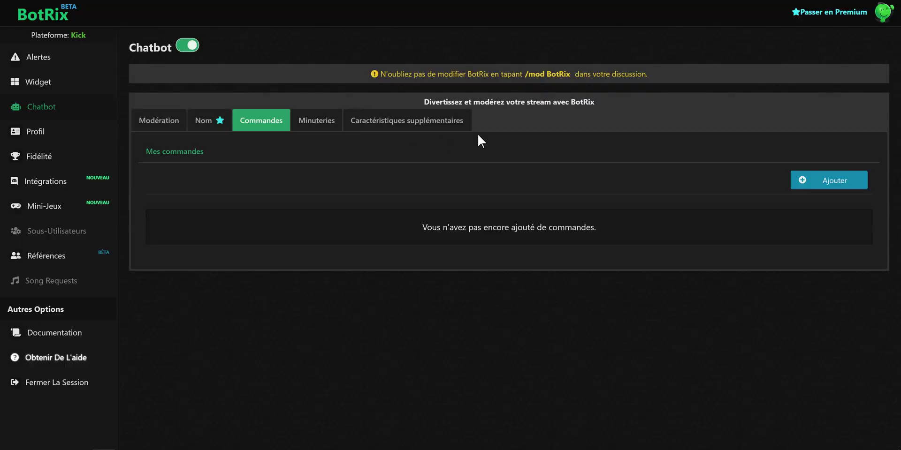
# - Add a custom command "twitter" whose message reads "Mon Twitter :" followed by the profile link and a heart
pyautogui.click(825, 181)
pyautogui.click(422, 107)
pyautogui.write('twitter')
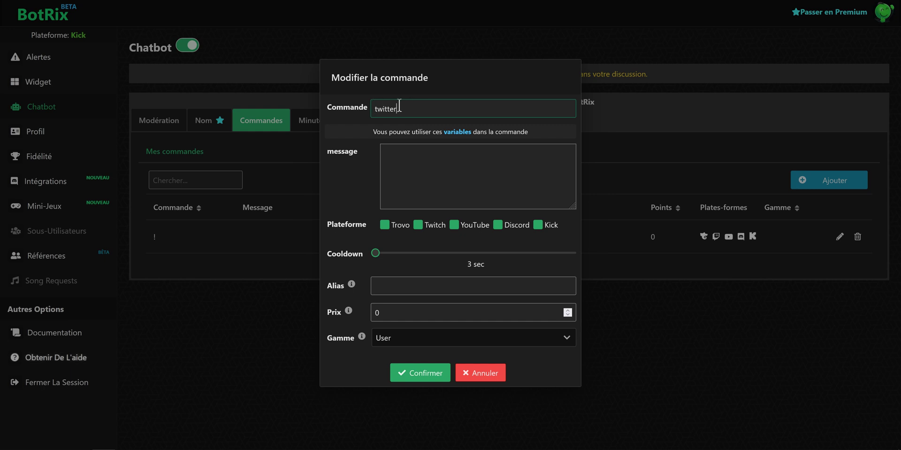
pyautogui.click(410, 171)
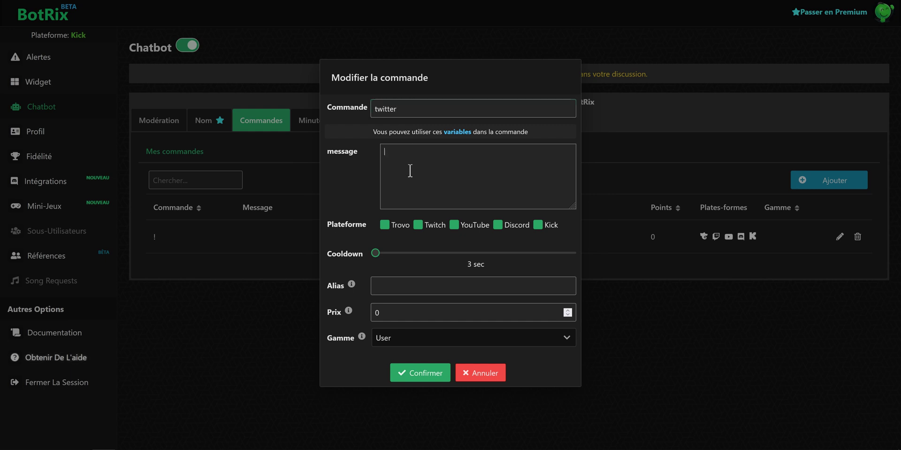
pyautogui.write('Mon Twitter :')
pyautogui.write('https://twitter.com/za_tomtom')
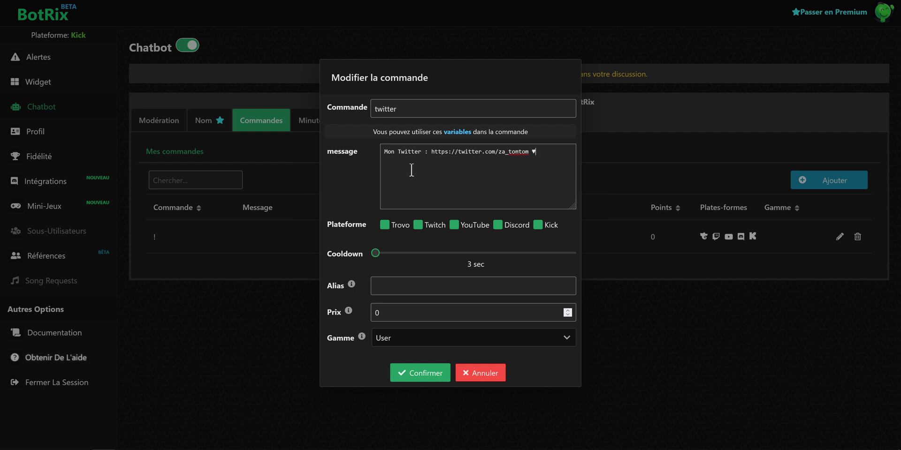
# - Try switching the Twitch, YouTube, Discord and Trovo platforms off and on for the twitter command
pyautogui.click(425, 225)
pyautogui.click(456, 226)
pyautogui.click(497, 225)
pyautogui.click(498, 225)
pyautogui.click(453, 225)
pyautogui.click(418, 225)
pyautogui.click(384, 225)
# - Set the twitter command's cooldown to 21 sec and alias to "!tw", keep it open to all users, and confirm it
pyautogui.moveTo(375, 253)
pyautogui.mouseDown()
pyautogui.moveTo(443, 256)
pyautogui.moveTo(378, 253)
pyautogui.mouseUp()
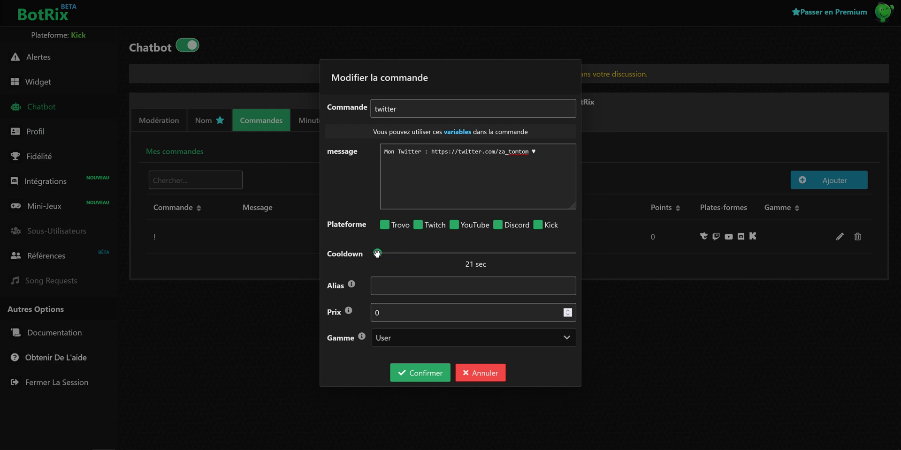
pyautogui.click(394, 282)
pyautogui.write('!tw')
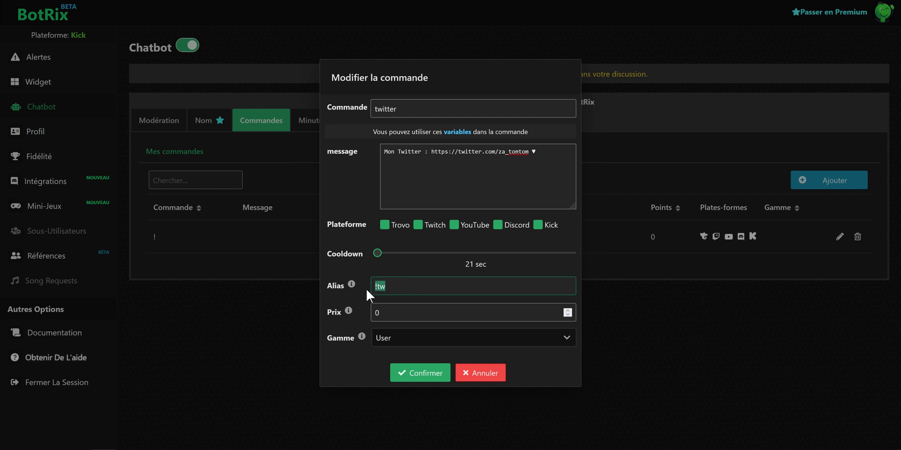
pyautogui.click(396, 313)
pyautogui.moveTo(350, 315)
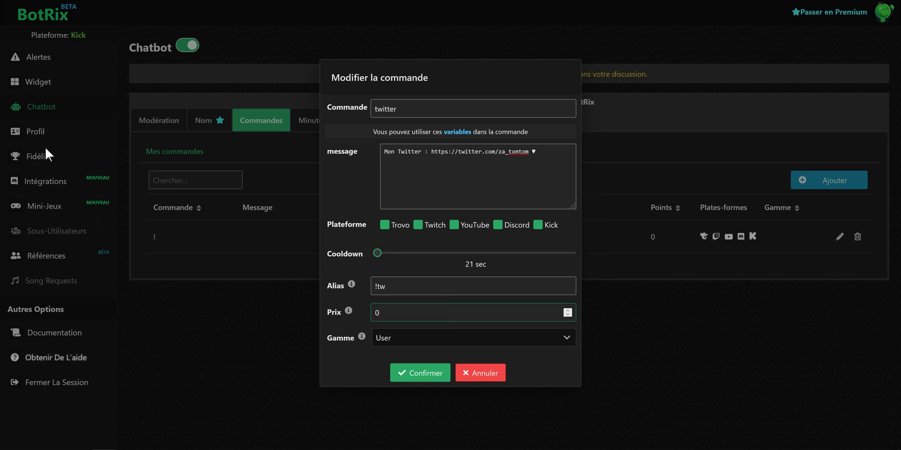
pyautogui.click(432, 346)
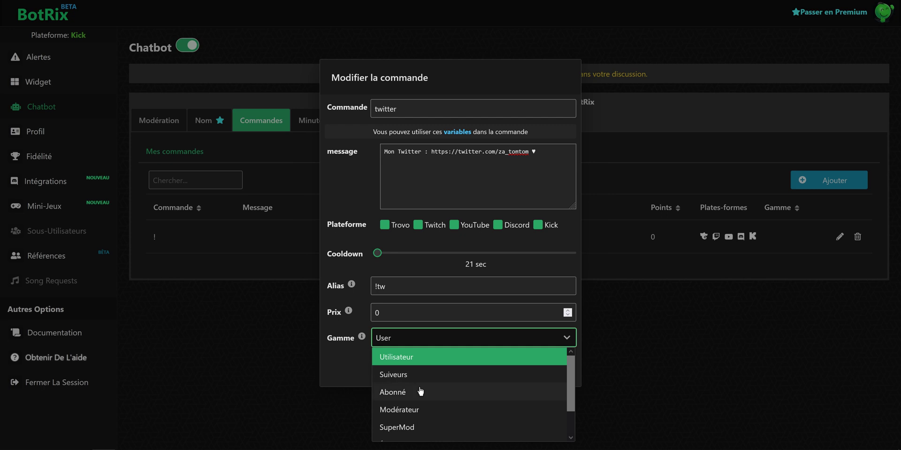
pyautogui.click(406, 359)
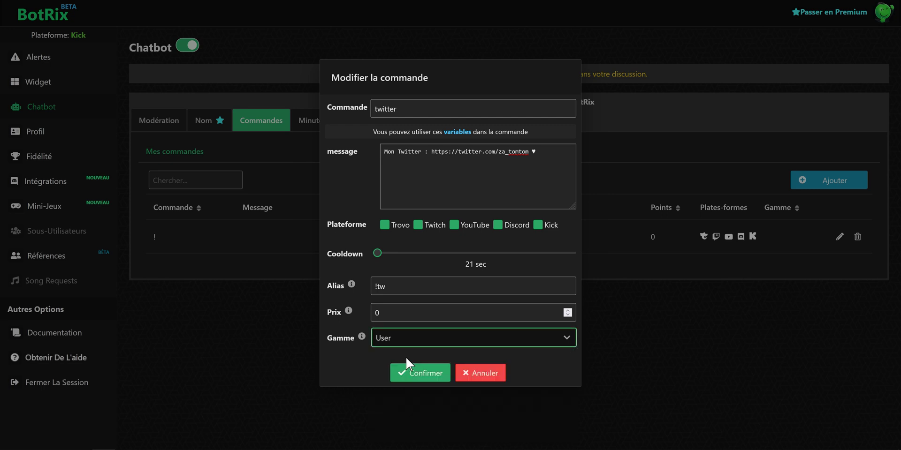
pyautogui.click(432, 377)
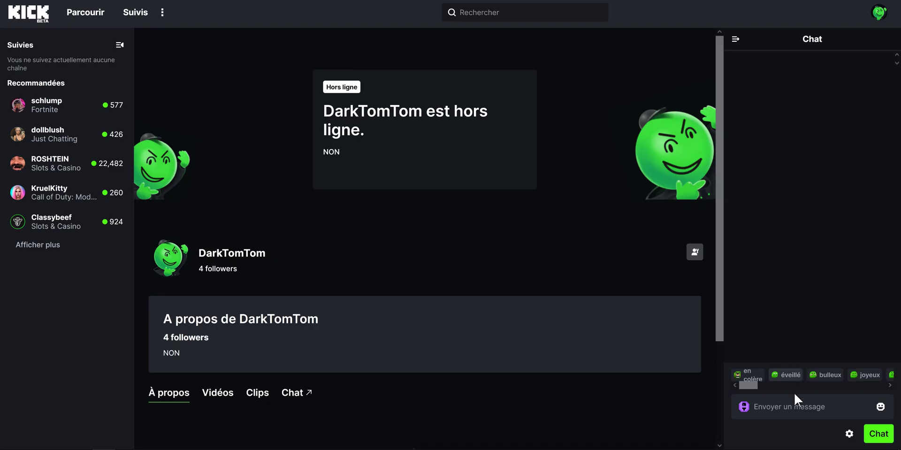
# - Switch to the Kick channel page and test the !twitter and !tw commands in its chat
pyautogui.click(796, 408)
pyautogui.write('!tw')
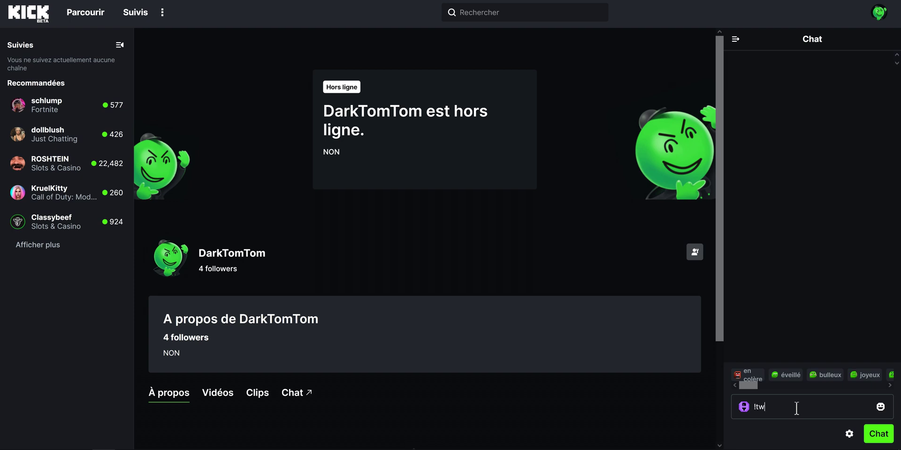
pyautogui.write('itter')
pyautogui.press('Return')
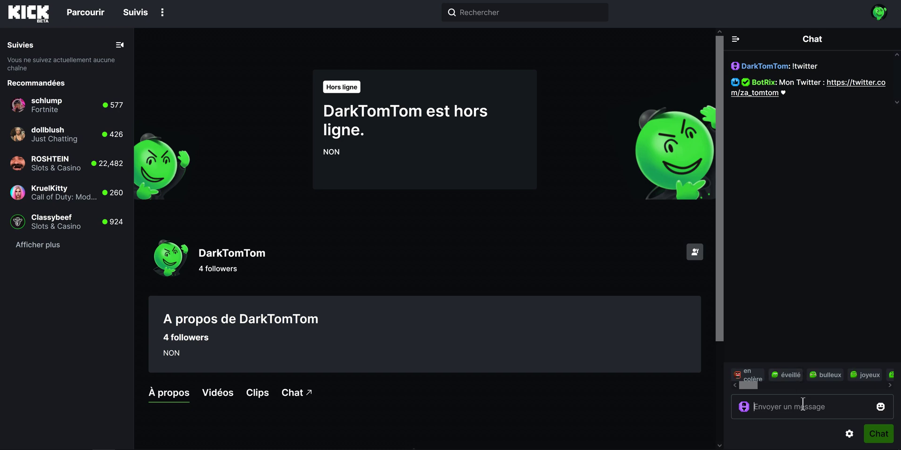
pyautogui.write('!tw')
pyautogui.press('Return')
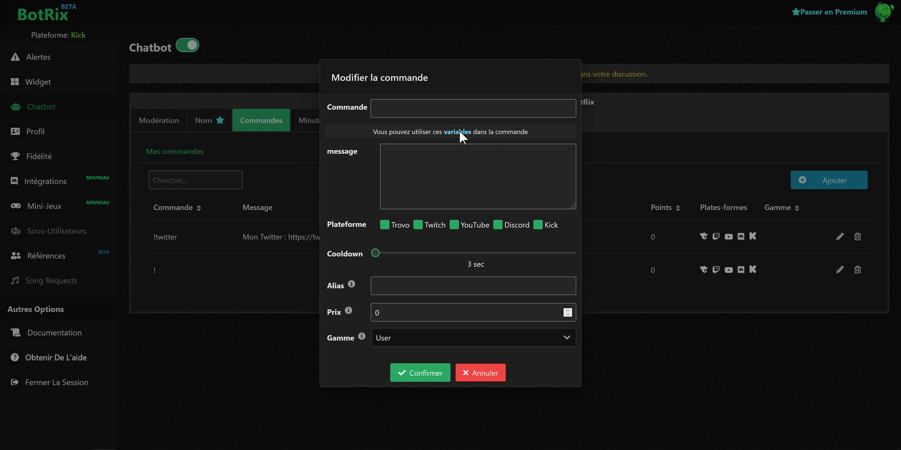
# - Copy the $(subs) variable from the BotRix documentation and compose the new command's message as "mes subs : $(subs)"
pyautogui.click(460, 133)
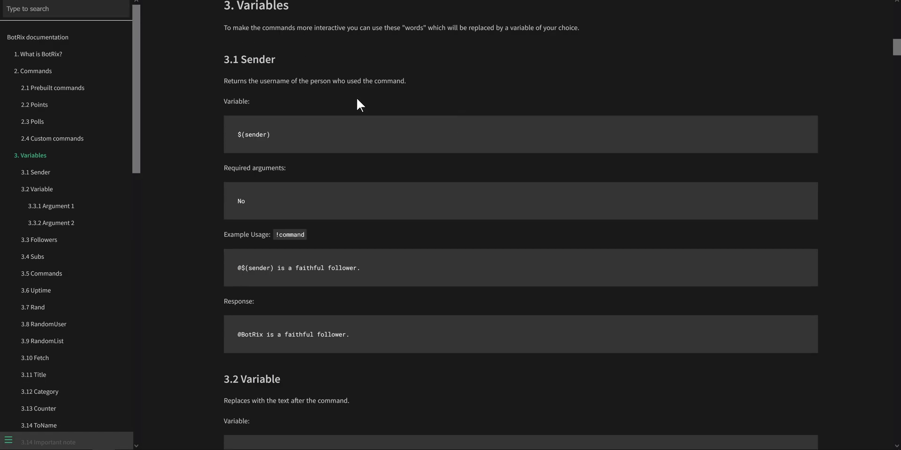
pyautogui.click(50, 256)
pyautogui.moveTo(897, 118); pyautogui.dragTo(897, 118)
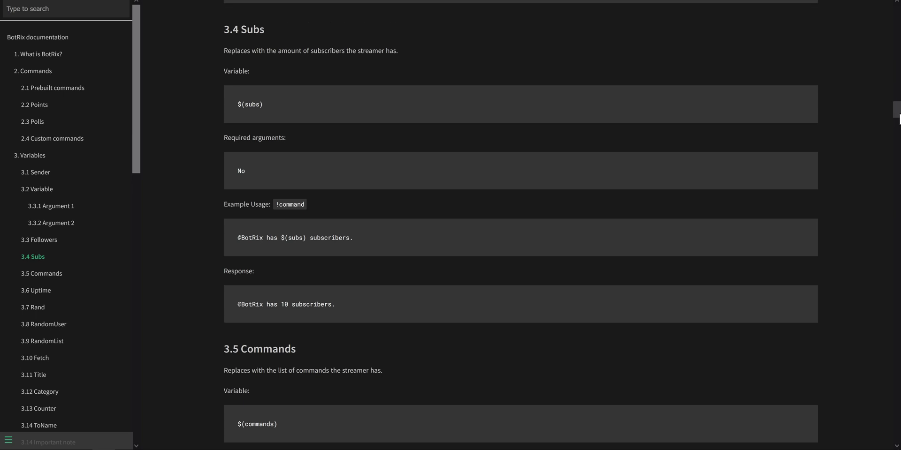
pyautogui.tripleClick(253, 79)
pyautogui.hotkey('ctrl', 'c')
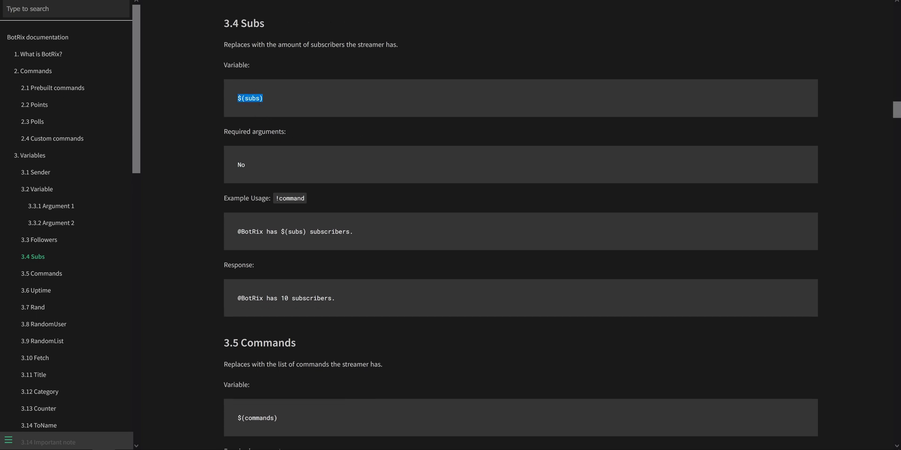
pyautogui.write('ubs :')
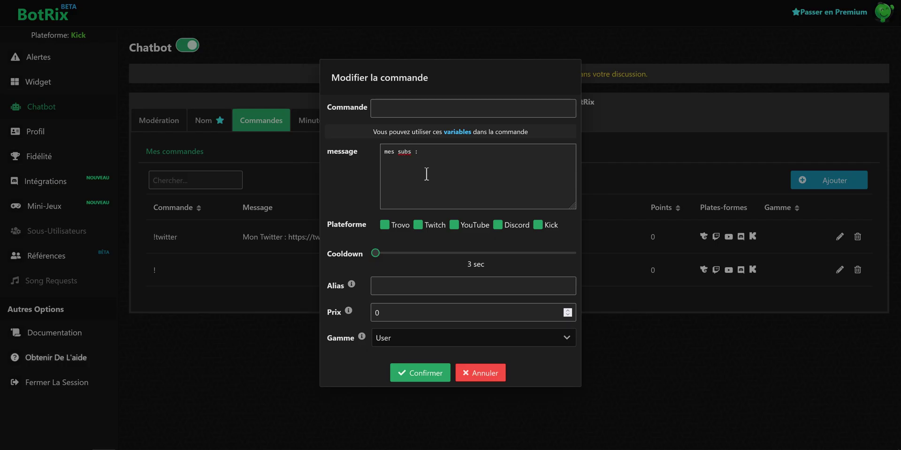
pyautogui.hotkey('ctrl', 'v')
pyautogui.click(406, 110)
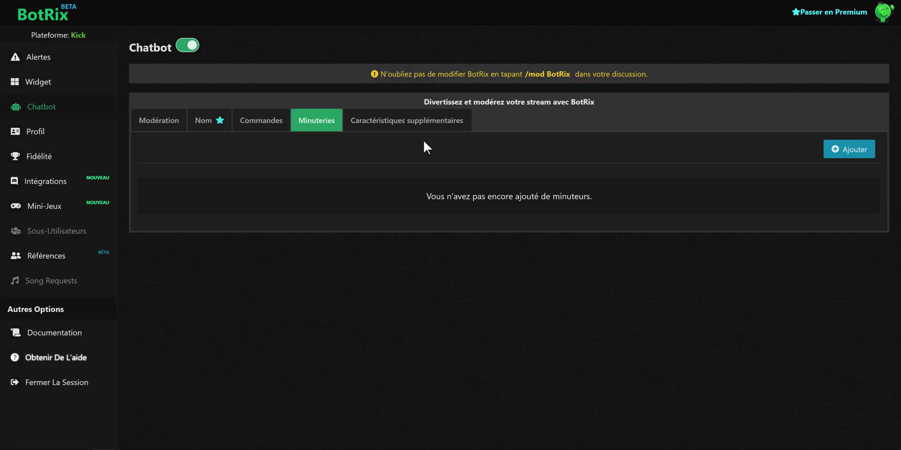
# - Add a timer with the message "Je streame aussi sur Twitch wsh :" plus the Twitch channel link, at a 15 Min interval
pyautogui.click(840, 152)
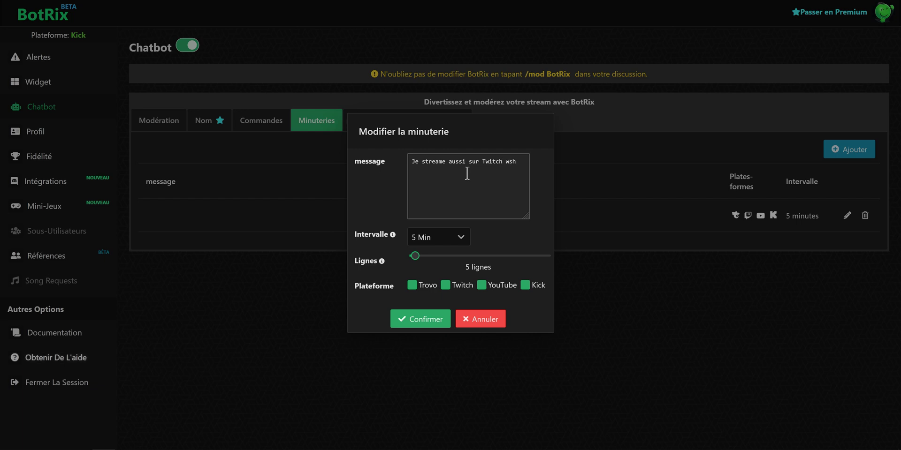
pyautogui.write('https://www.twitch.tv/tomtom')
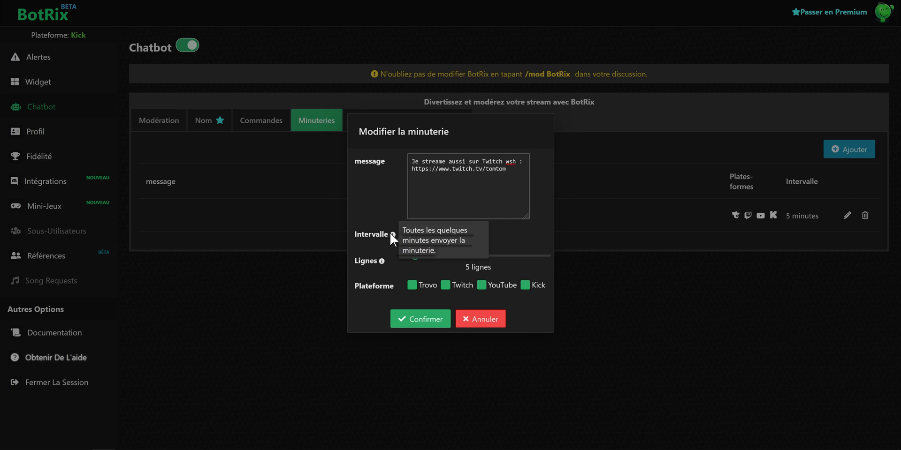
pyautogui.click(461, 238)
pyautogui.click(462, 238)
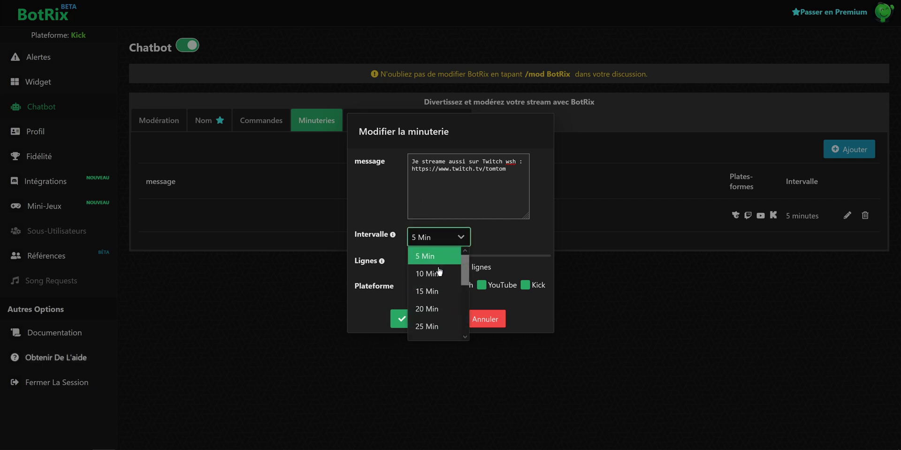
pyautogui.click(432, 291)
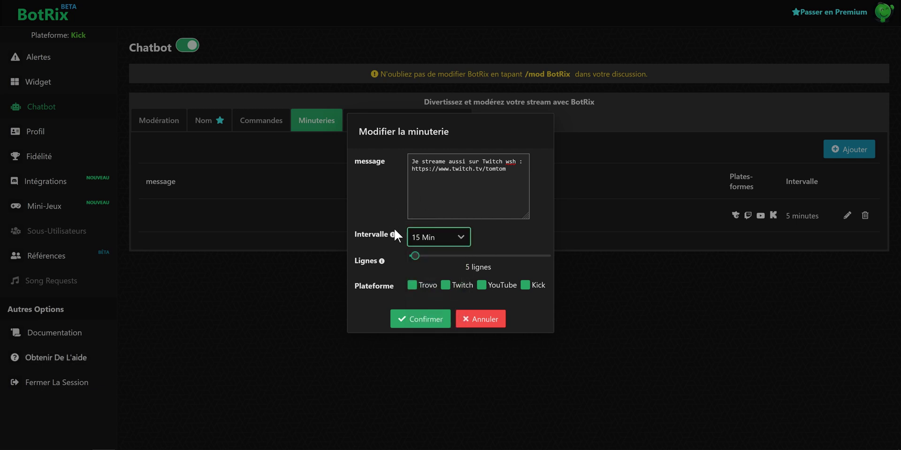
# - Set the timer's line threshold to 15, limit it to the Kick platform and save it
pyautogui.moveTo(415, 256)
pyautogui.mouseDown()
pyautogui.moveTo(495, 256)
pyautogui.moveTo(424, 258)
pyautogui.mouseUp()
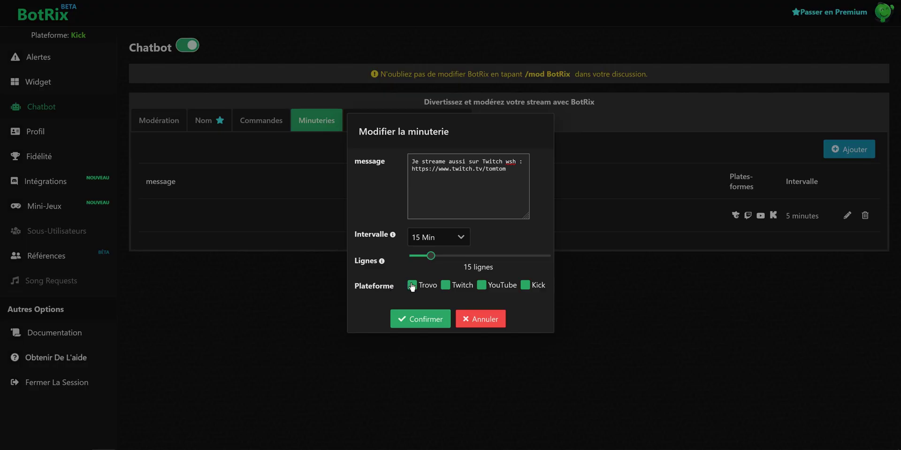
pyautogui.click(444, 286)
pyautogui.click(481, 286)
pyautogui.click(423, 319)
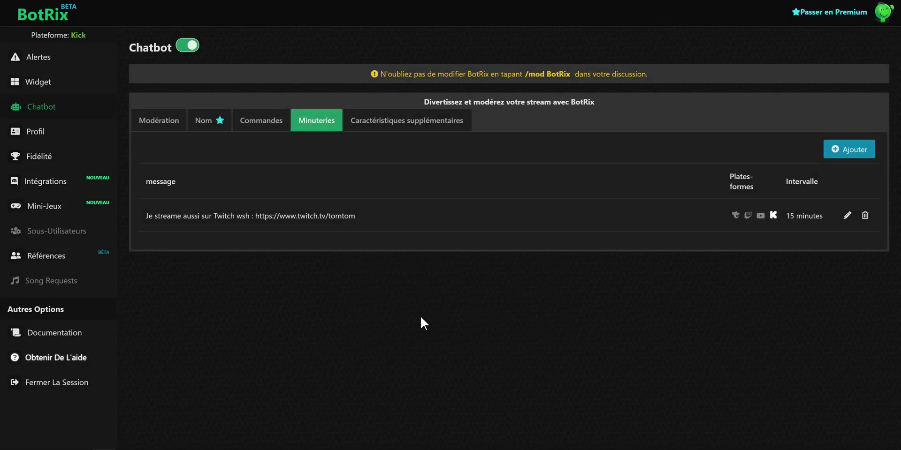
pyautogui.click(849, 149)
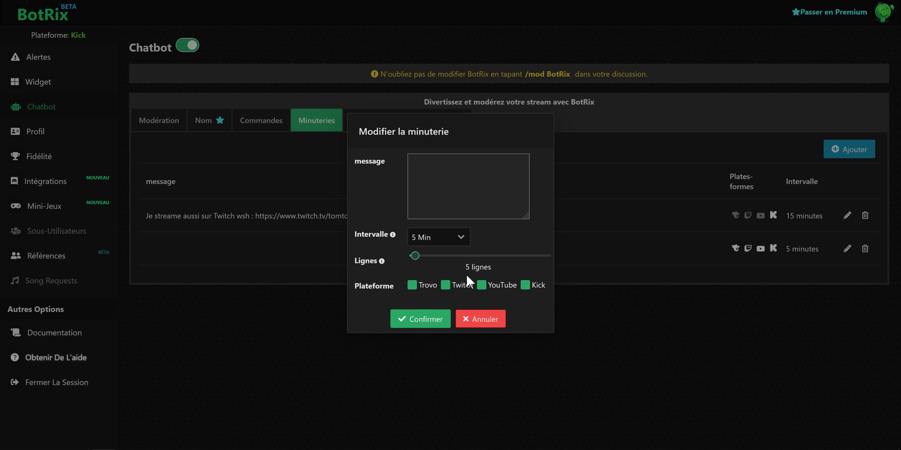
pyautogui.click(484, 316)
# - Enable chat alerts in the chatbot's extra features and set the follow alert text to "Merci pour le follow @$(name)"
pyautogui.click(391, 123)
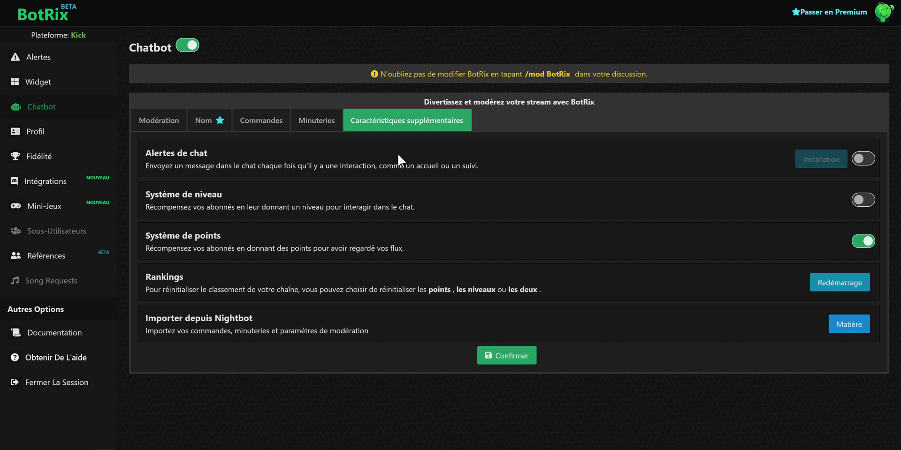
pyautogui.click(863, 159)
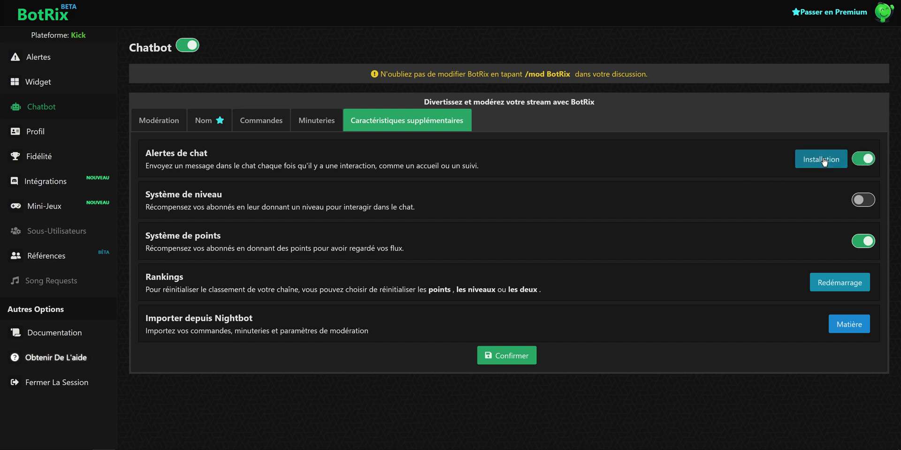
pyautogui.click(825, 160)
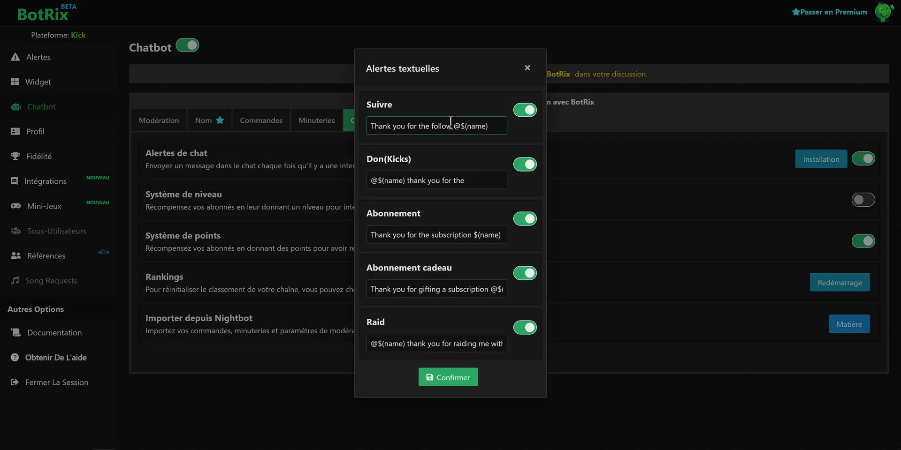
pyautogui.moveTo(453, 126); pyautogui.dragTo(307, 122)
pyautogui.write('Merci pour le follow')
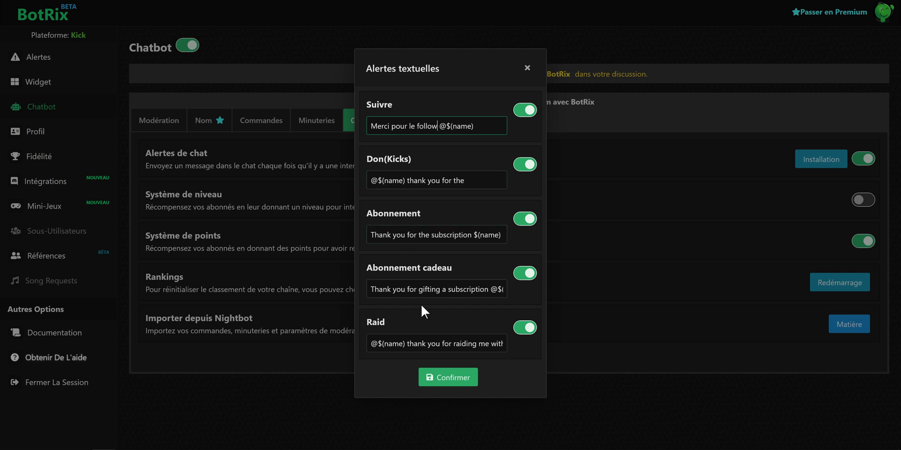
# - Change the subscription alert text to "Tu gères mon reuf $(name)"
pyautogui.moveTo(470, 239); pyautogui.dragTo(305, 226)
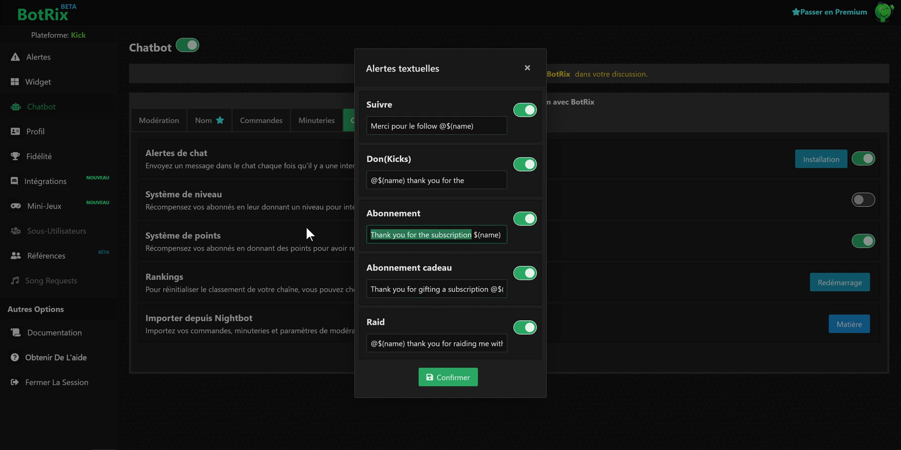
pyautogui.write('Tu gèr')
pyautogui.write('es mon re')
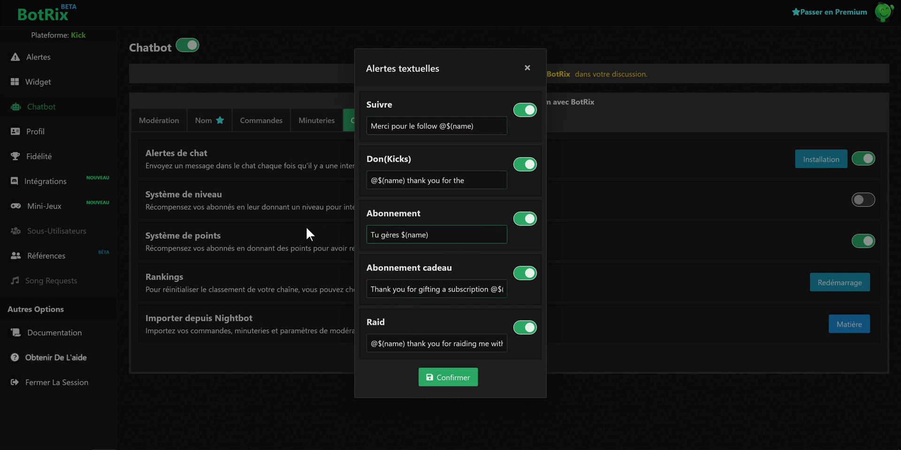
pyautogui.write('uf')
# - Turn off the follow alert and save the text alert settings
pyautogui.click(523, 112)
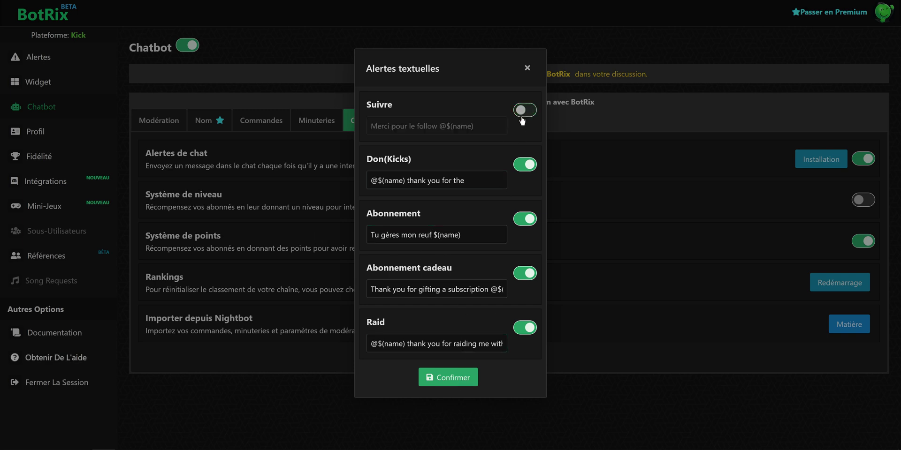
pyautogui.click(459, 381)
pyautogui.click(484, 252)
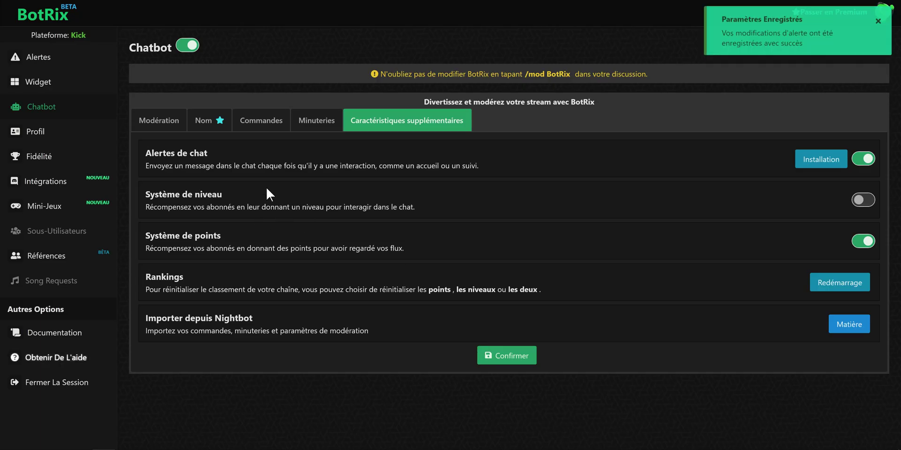
# - Enable the level system in the extra features and send !twitter in the Kick channel's chat
pyautogui.click(866, 201)
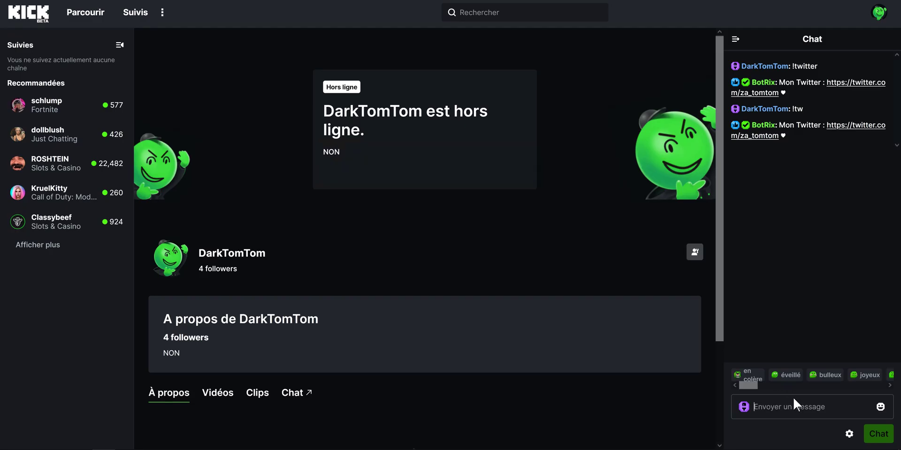
pyautogui.write('!twitter')
pyautogui.press('Return')
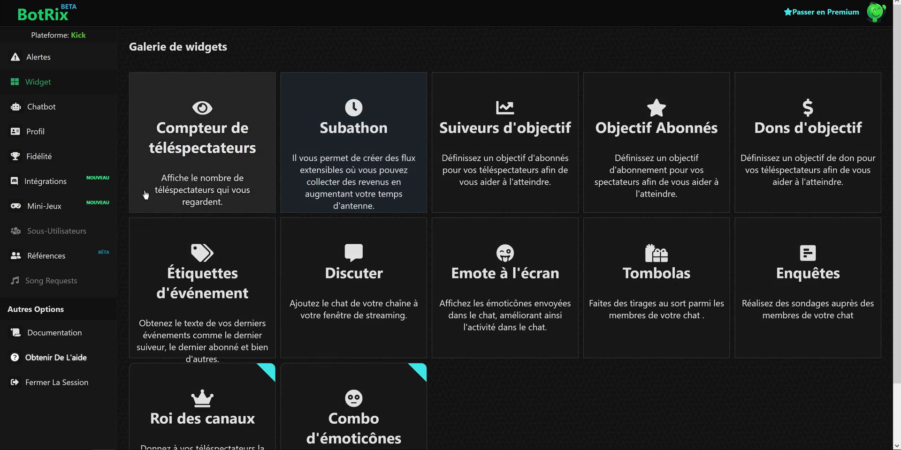
# - Check the available mini-games and open the advanced settings of the loyalty system
pyautogui.click(45, 206)
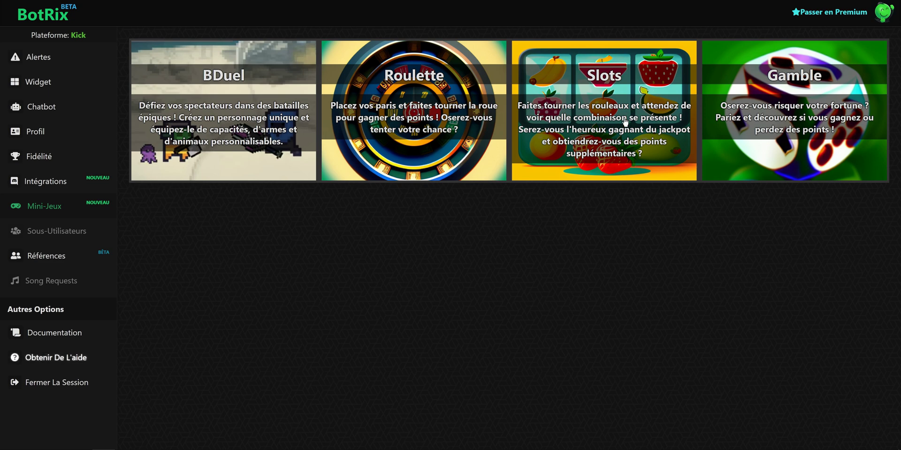
pyautogui.click(43, 161)
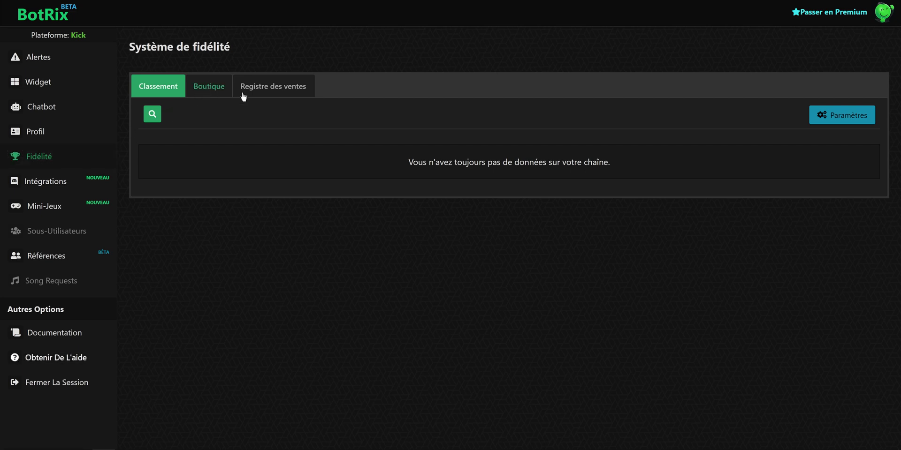
pyautogui.click(837, 120)
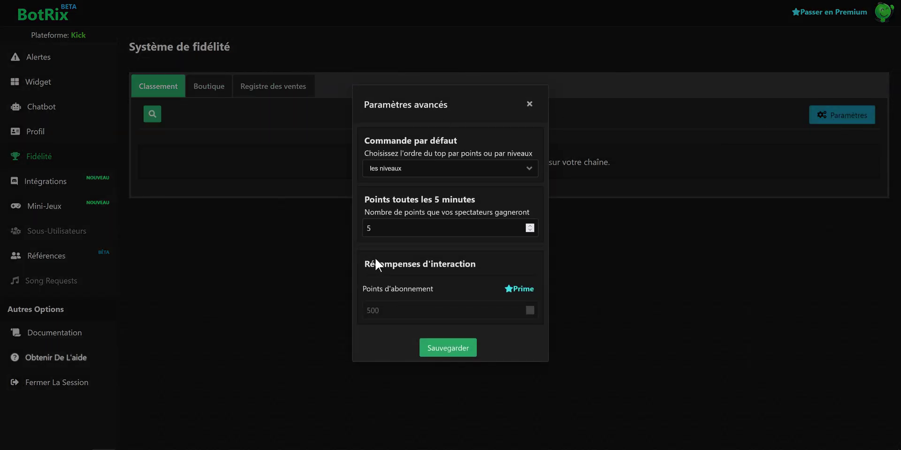